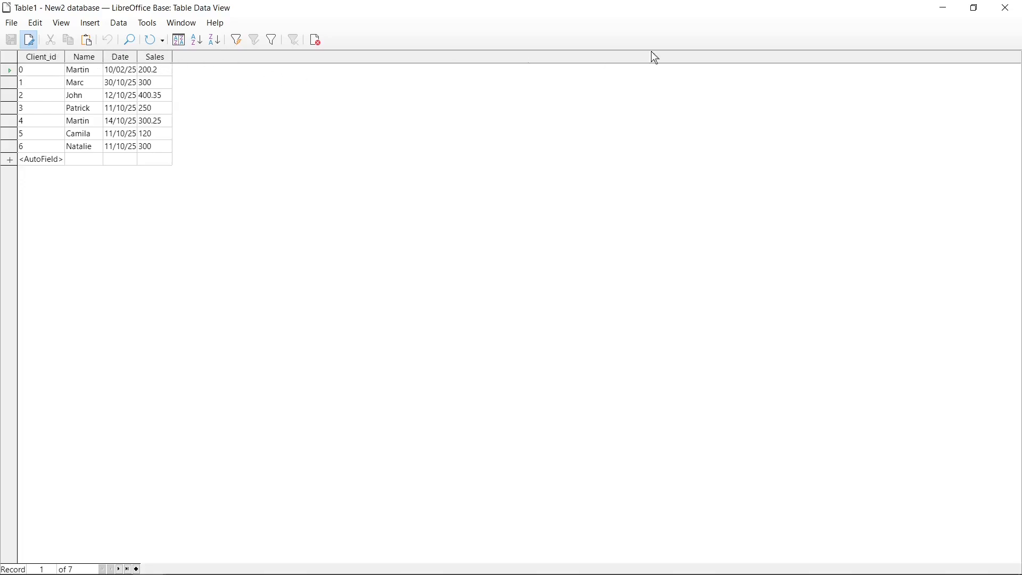
- Close the Table1 data view to return to the New2 database window
click(1005, 8)
- Start a new design-view query with Table1 added and its field list enlarged
click(31, 154)
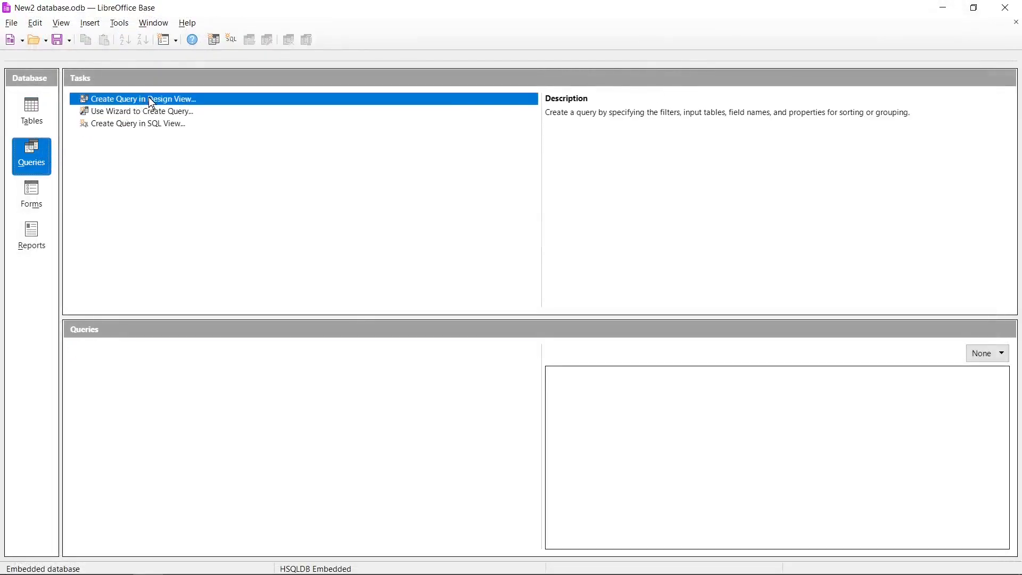
click(161, 100)
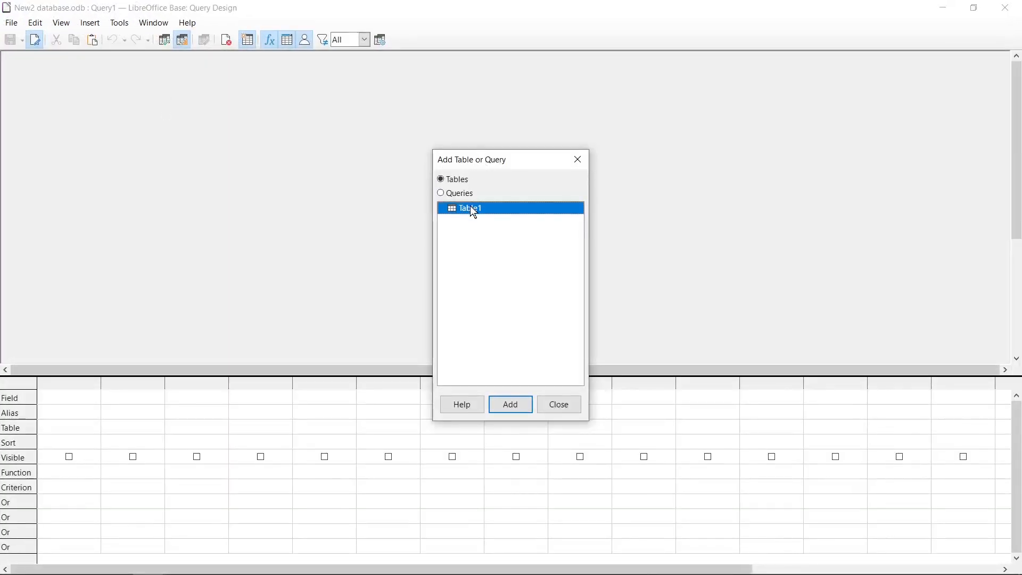
click(511, 405)
click(560, 407)
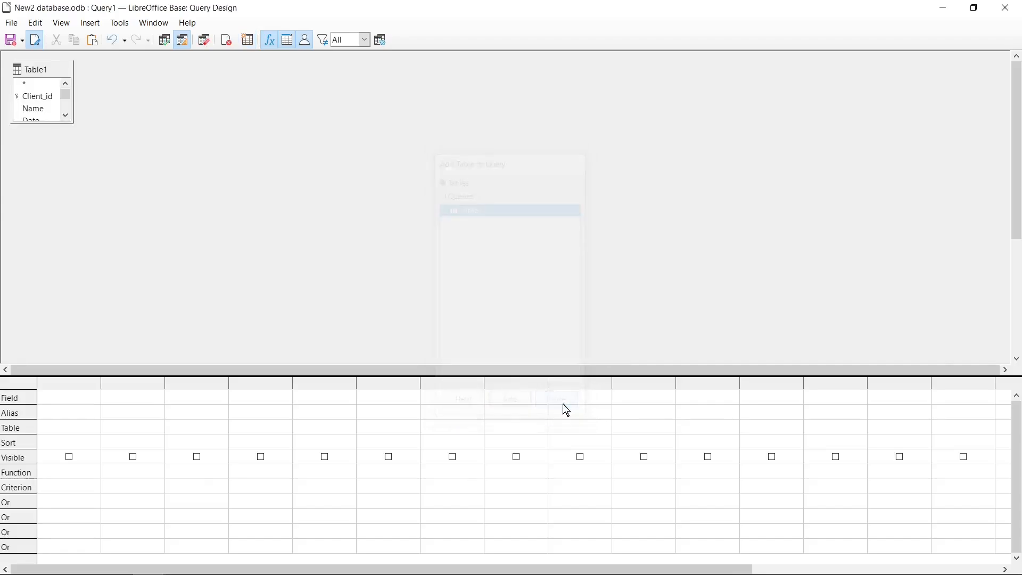
drag(53, 124, 59, 164)
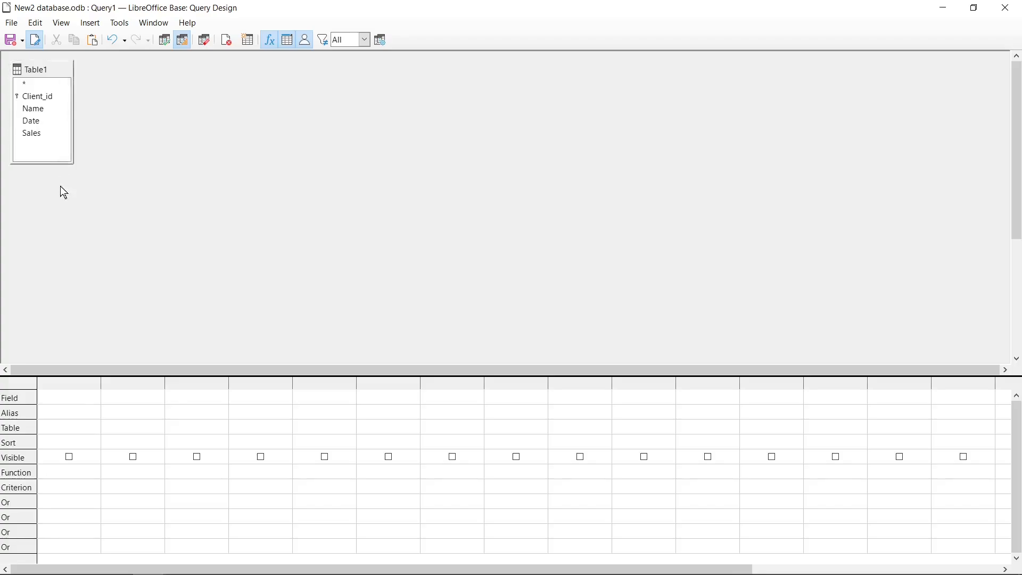
- Add Client_id, Name, Date and Sales to the query and run it to list 7 records
double_click(39, 97)
double_click(45, 111)
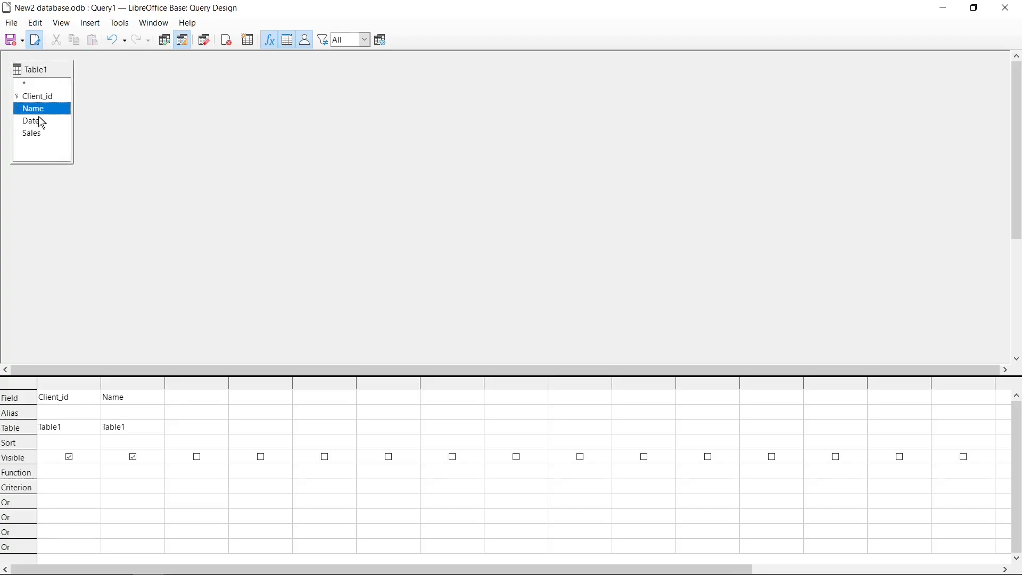
double_click(38, 120)
double_click(37, 133)
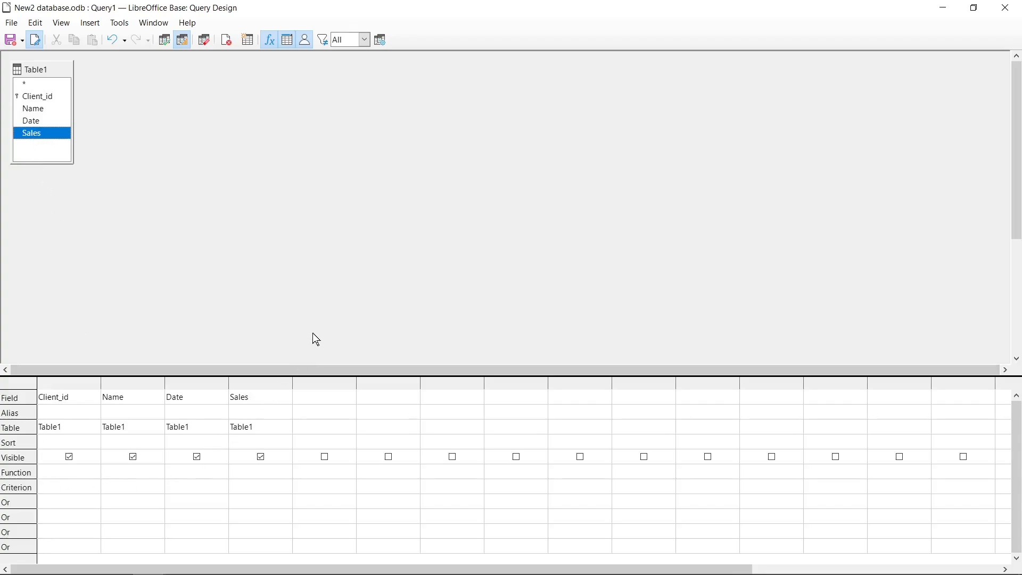
click(165, 41)
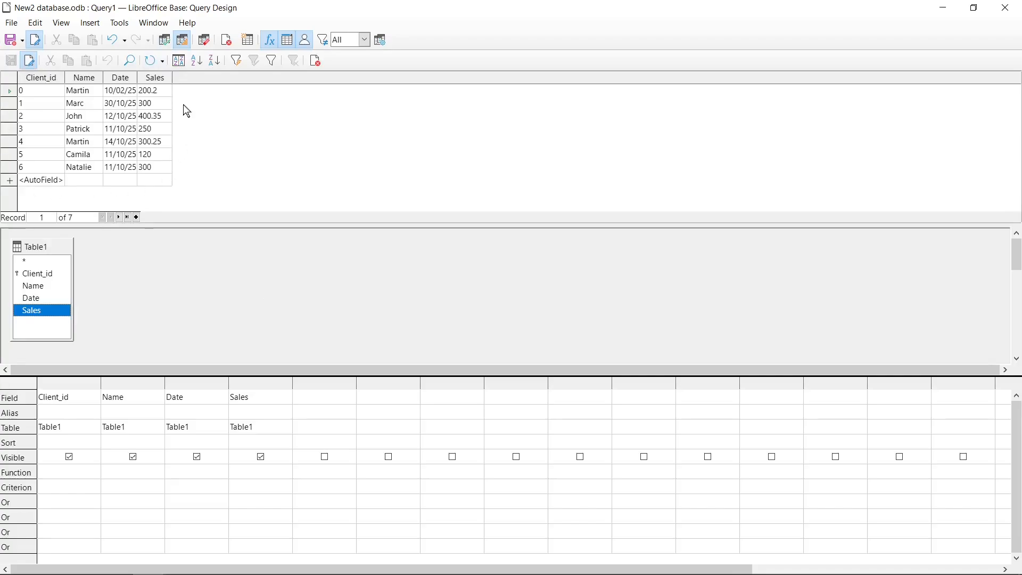
- Save the query as Query1 with Save As and close the query design window
click(24, 40)
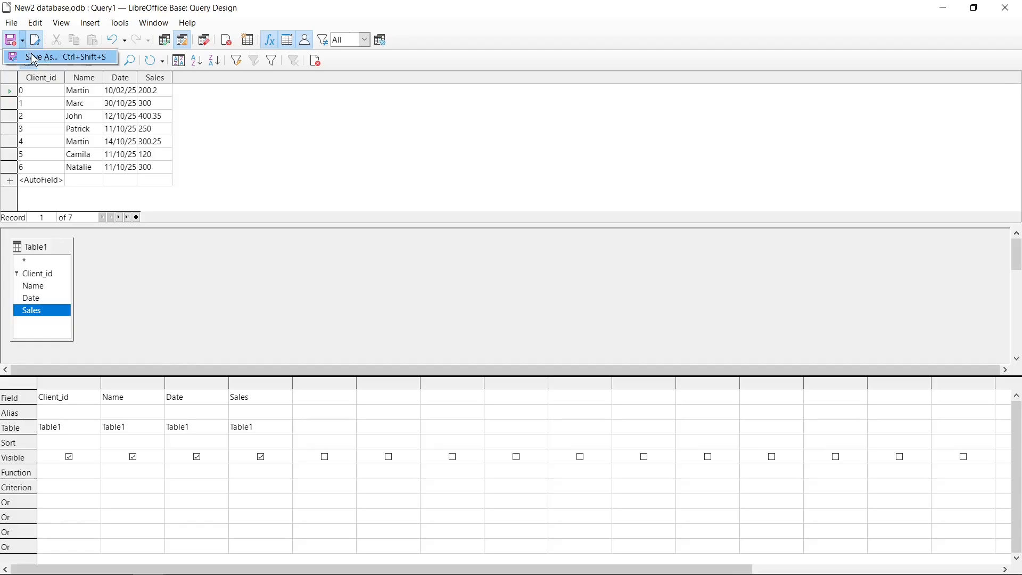
click(34, 57)
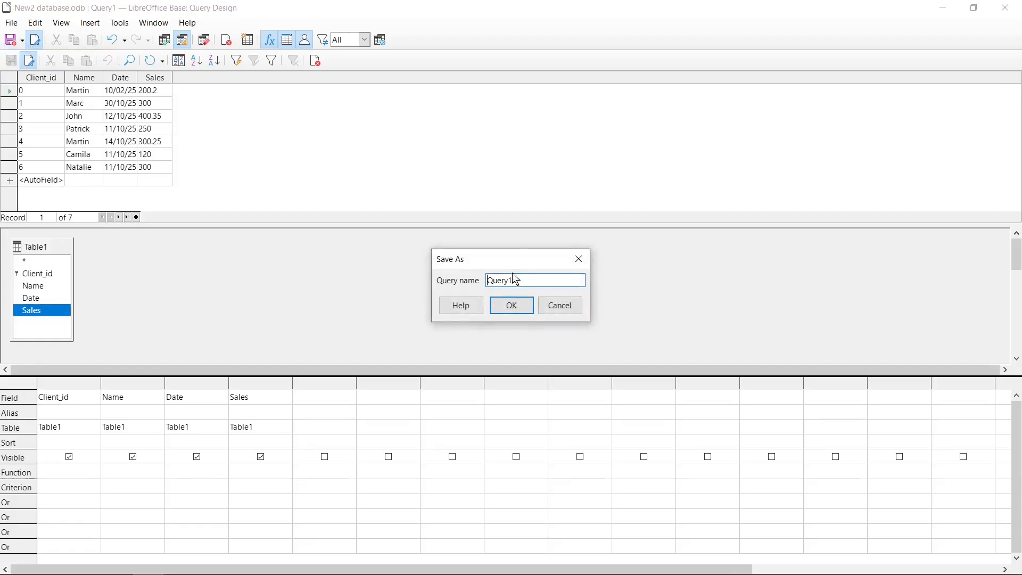
click(516, 305)
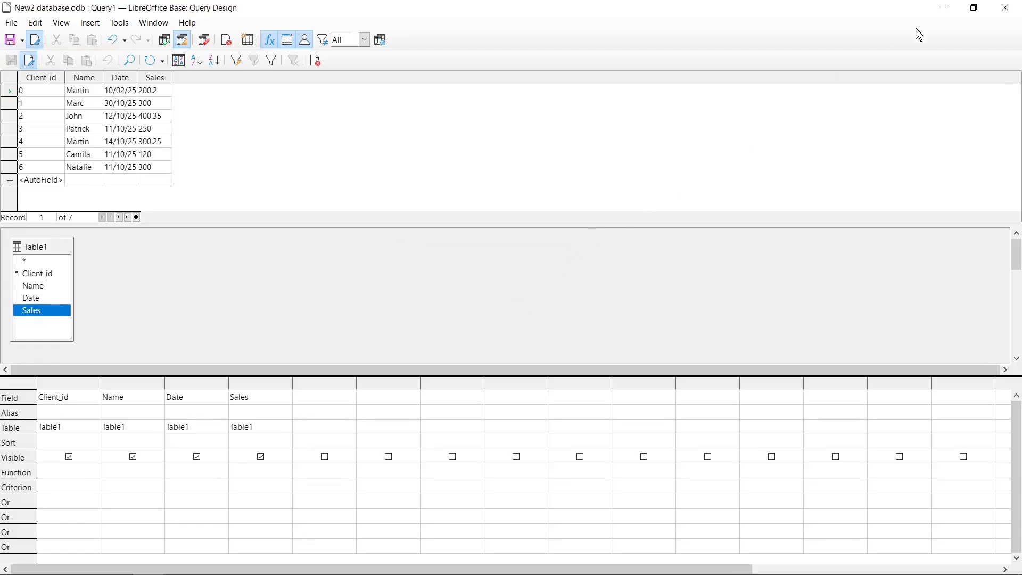
click(1003, 7)
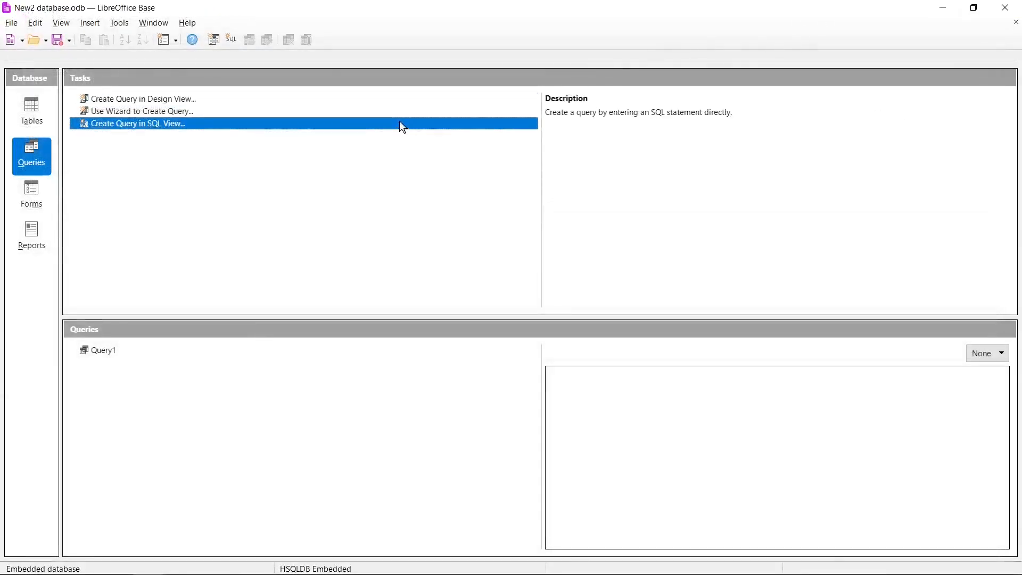
- Start a Form Wizard on Query1 with all four fields, no subform, and a Columnar - Labels Left layout
click(29, 190)
click(124, 111)
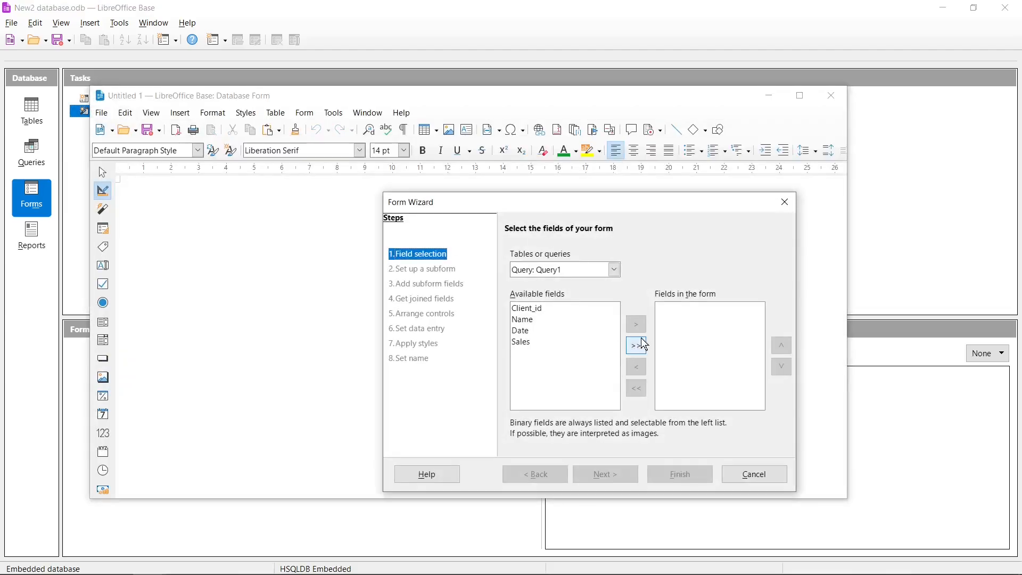
click(645, 344)
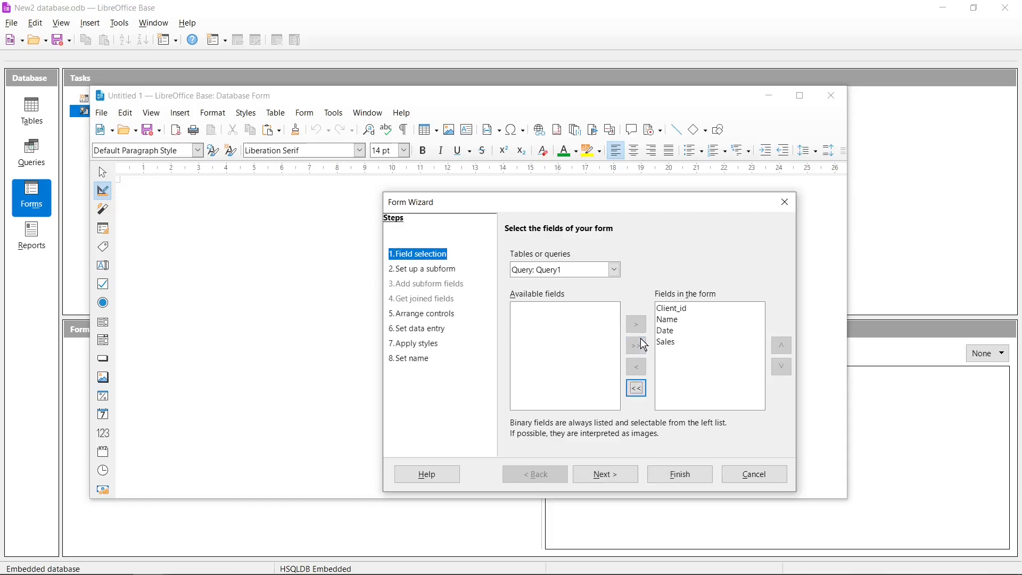
click(616, 477)
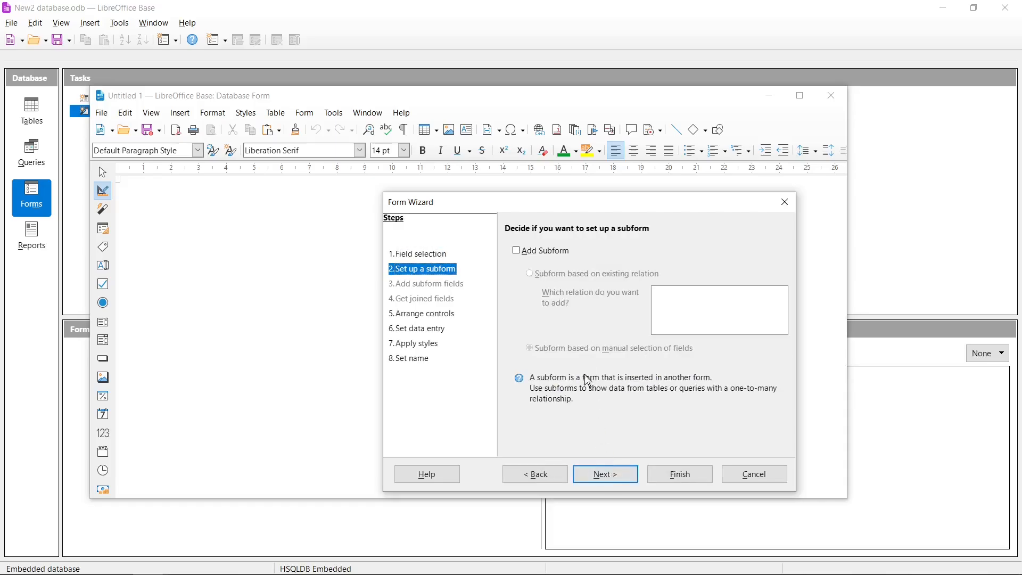
click(612, 476)
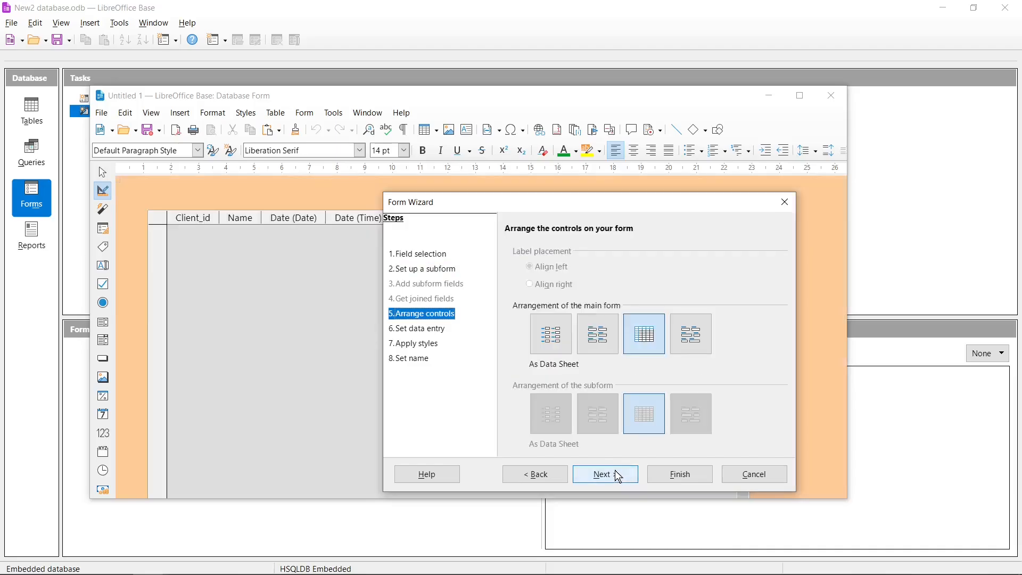
click(564, 344)
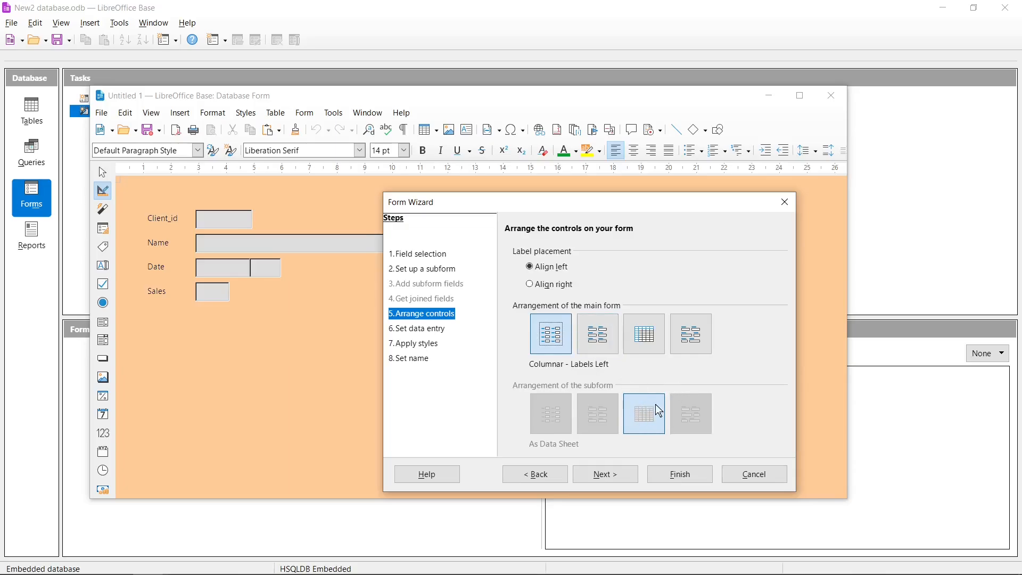
- Keep the default data entry and style settings, name the form Form_Query1, and open it for data entry
click(616, 474)
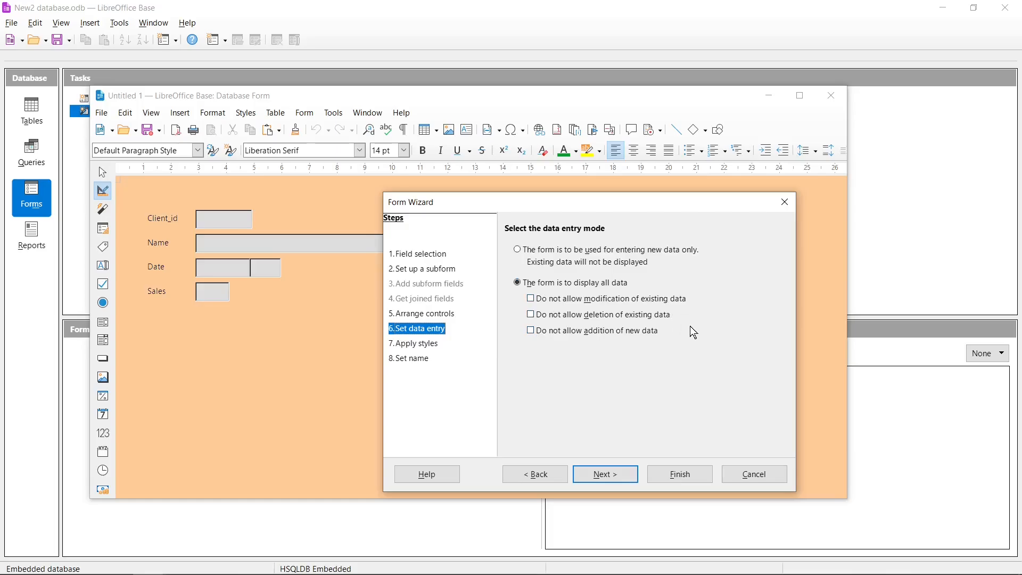
click(618, 477)
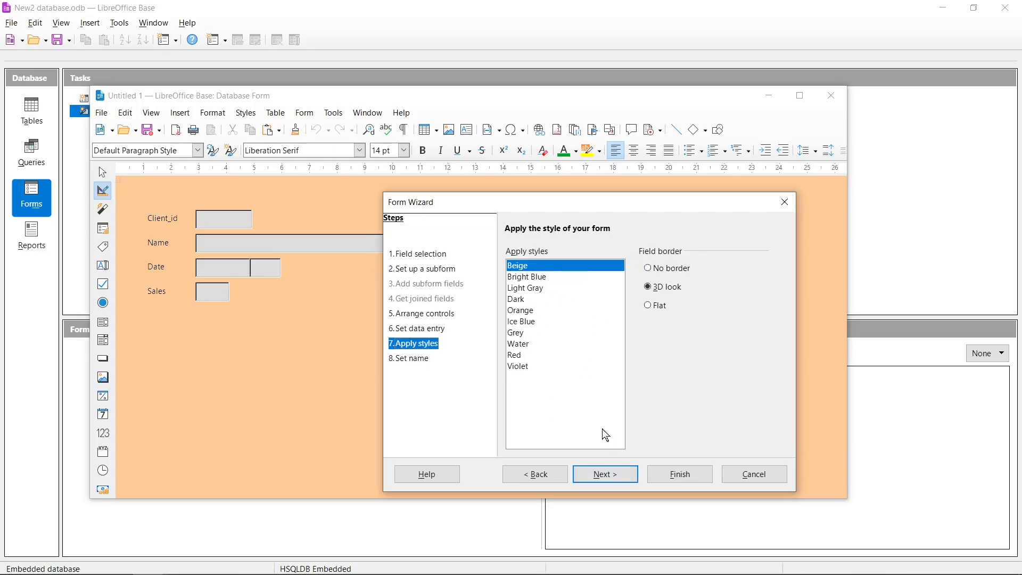
click(629, 477)
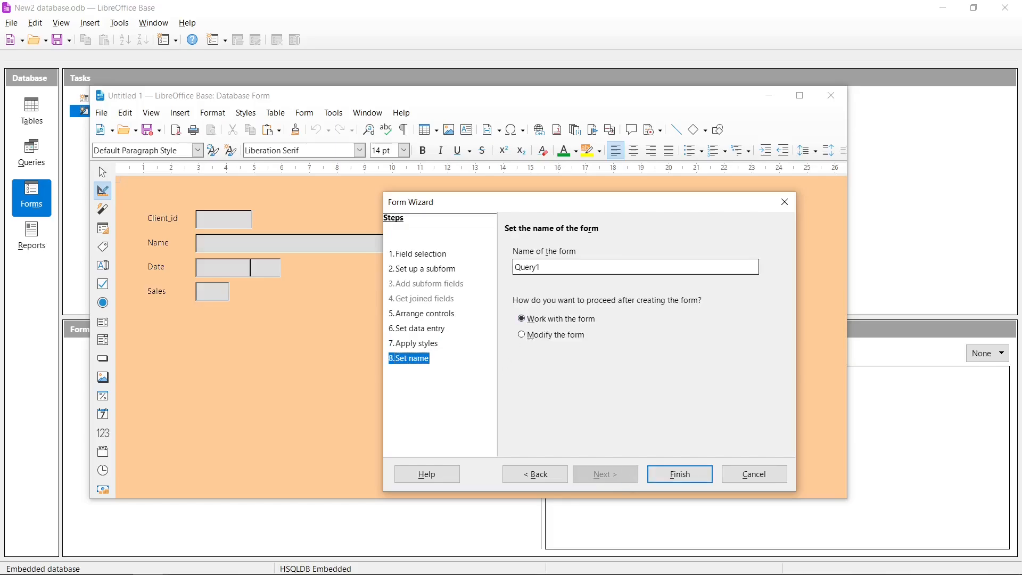
text(Form_)
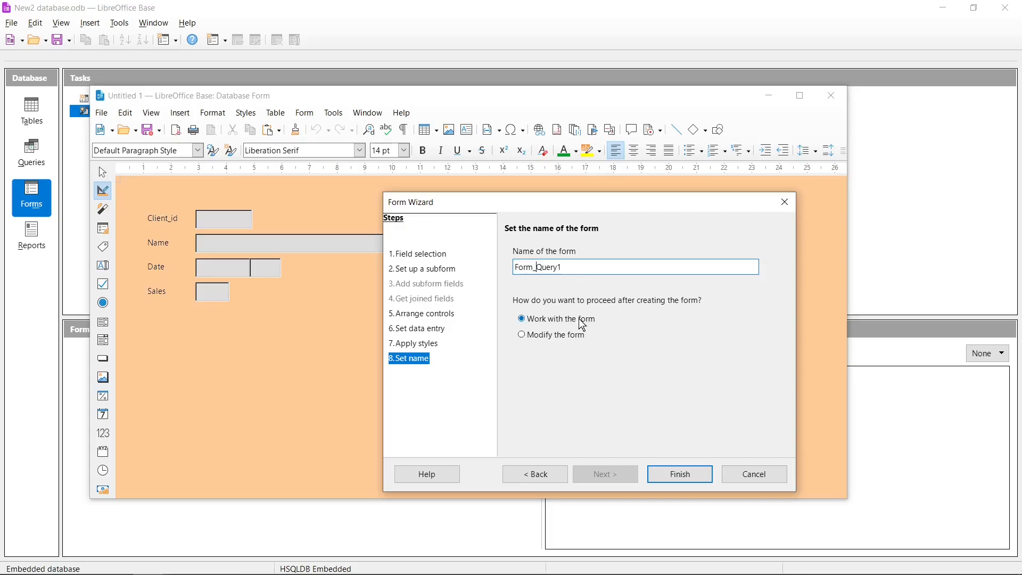
click(692, 478)
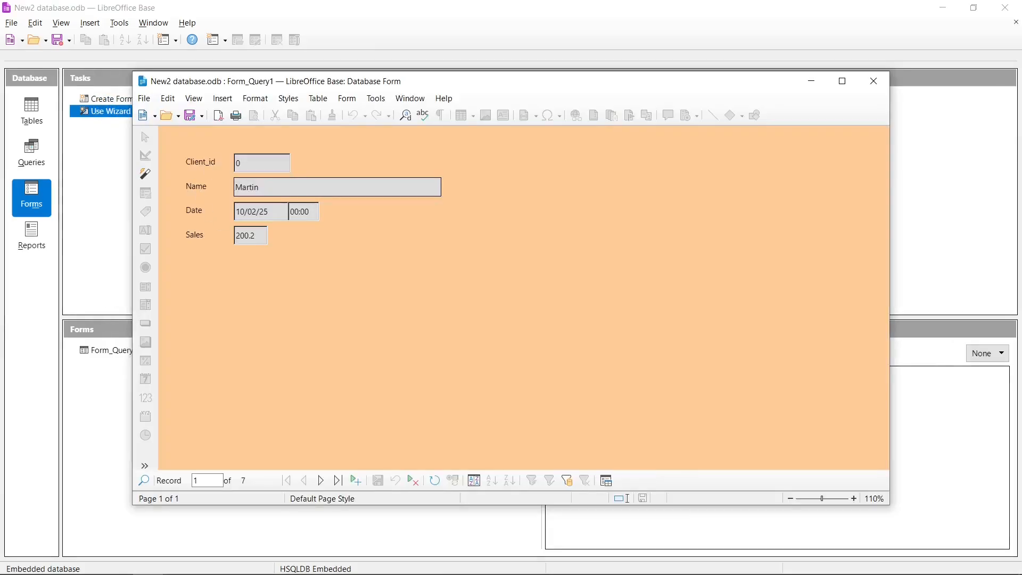
- Page through all seven Form_Query1 records, then move to a blank new record 8
click(326, 485)
click(325, 486)
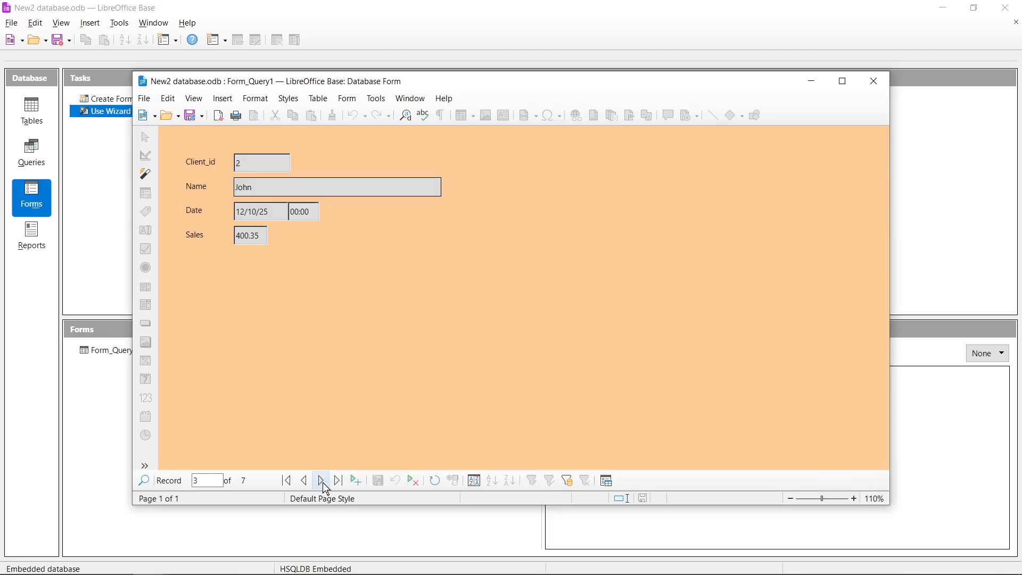
click(325, 485)
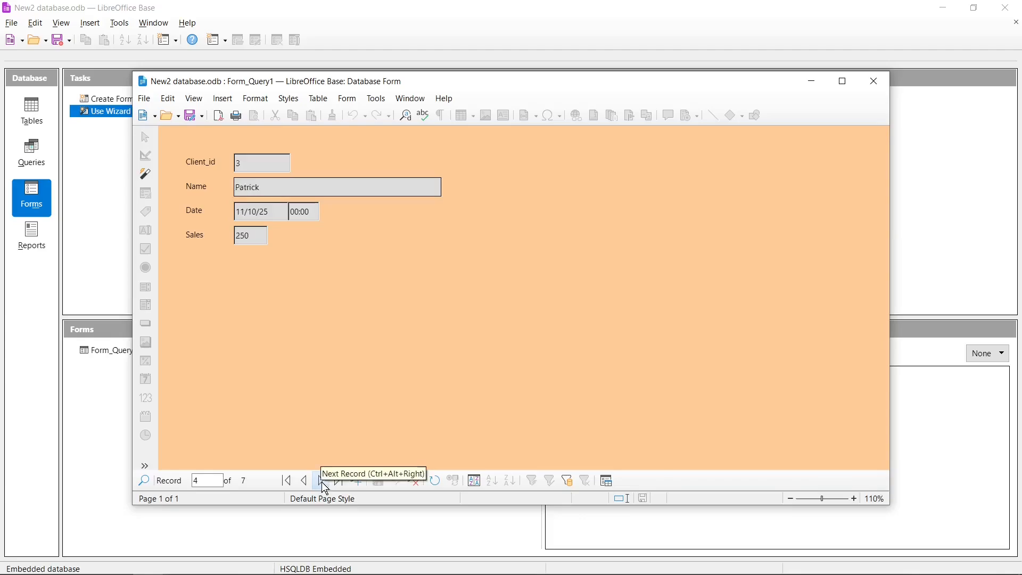
click(322, 482)
click(322, 482)
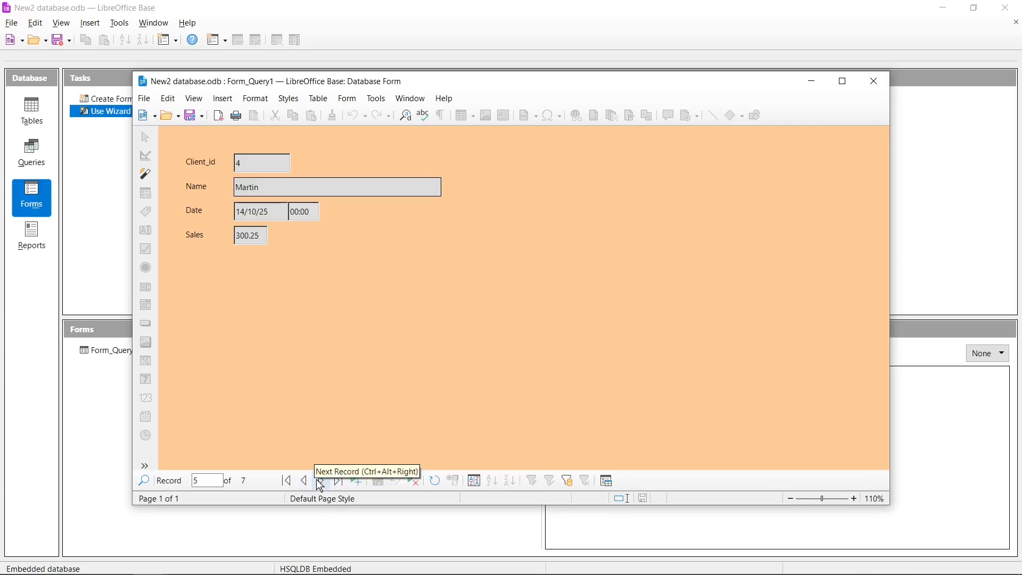
click(321, 483)
click(320, 482)
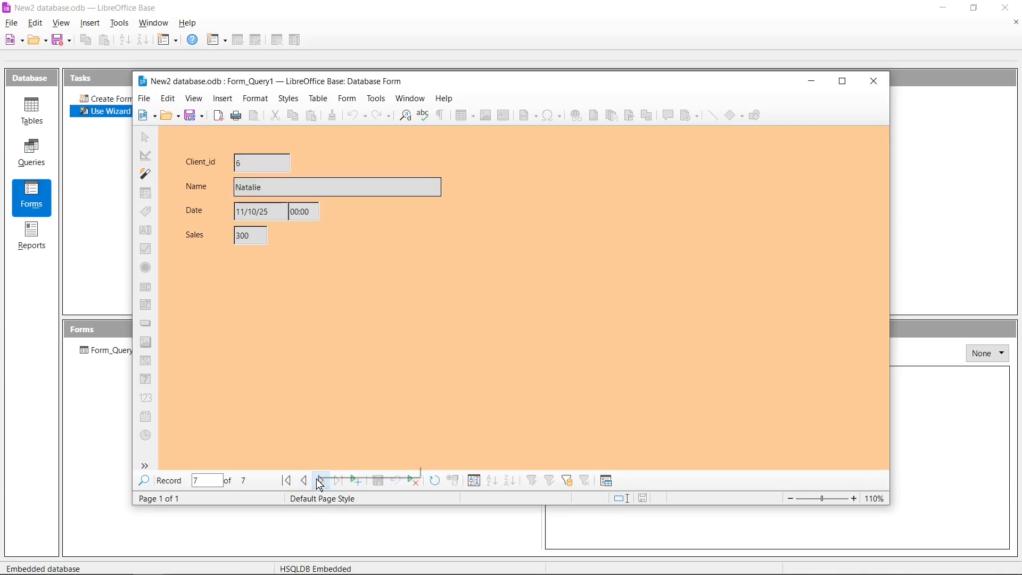
click(360, 480)
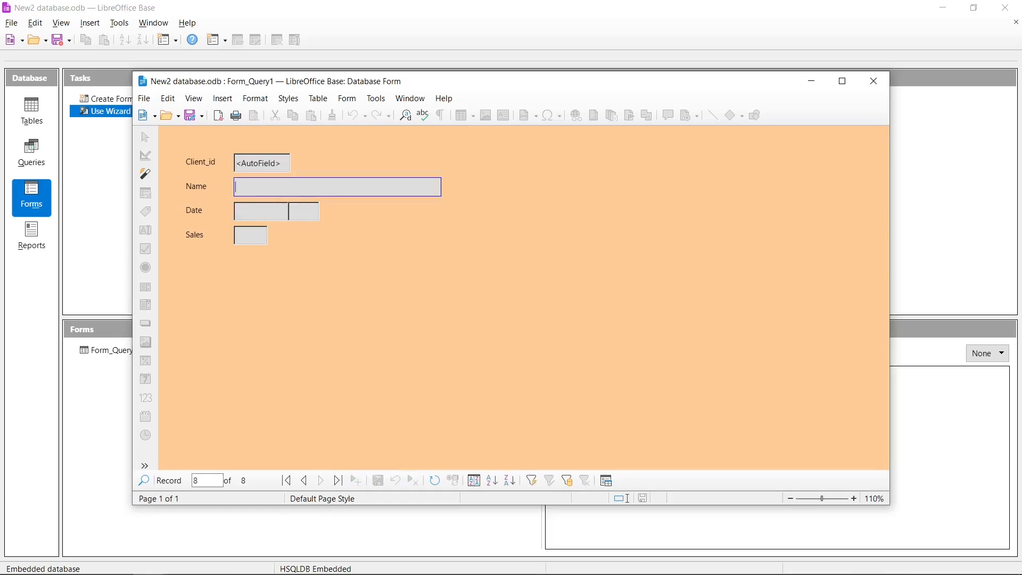
- Enter the client's name, date 01/02/25 and sales 500 in the new record and save it
text(Mathew)
key(Tab)
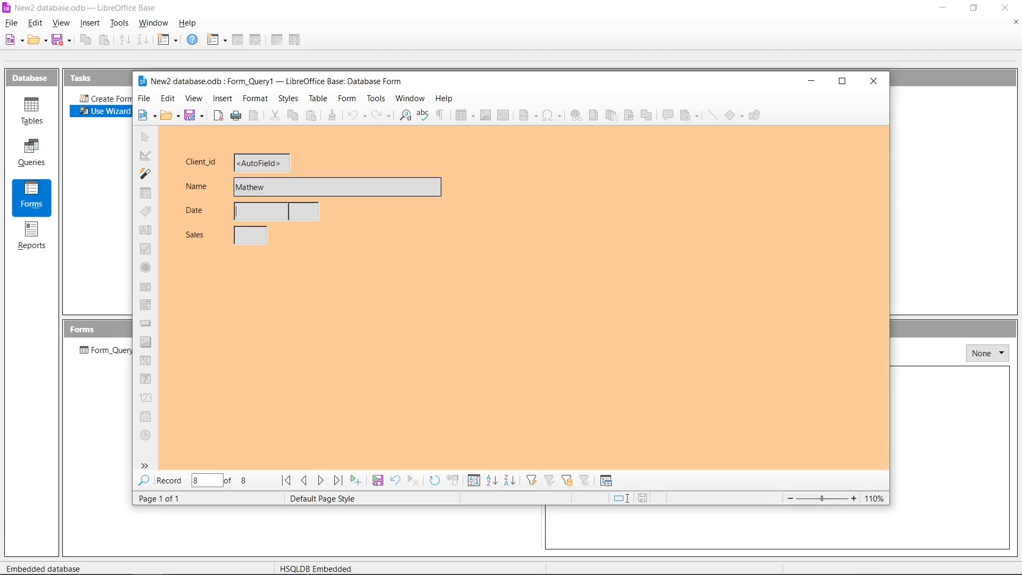
text(01/02/25)
key(Tab)
key(Tab)
text(500)
click(380, 481)
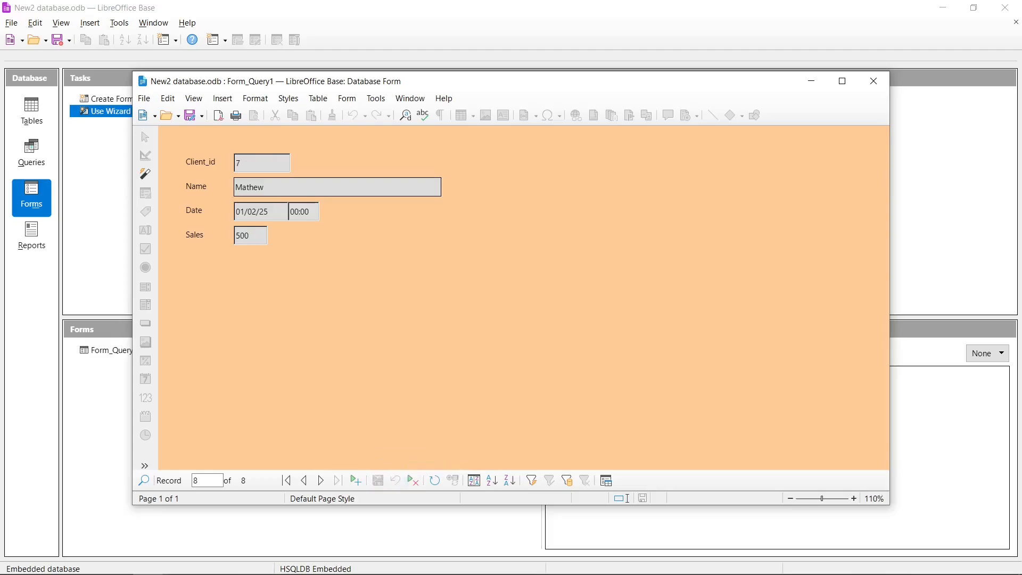
- Go back to the Client_id 4 record (14/10/25, sales 300.25) and delete it, confirming with Yes
click(309, 481)
click(309, 482)
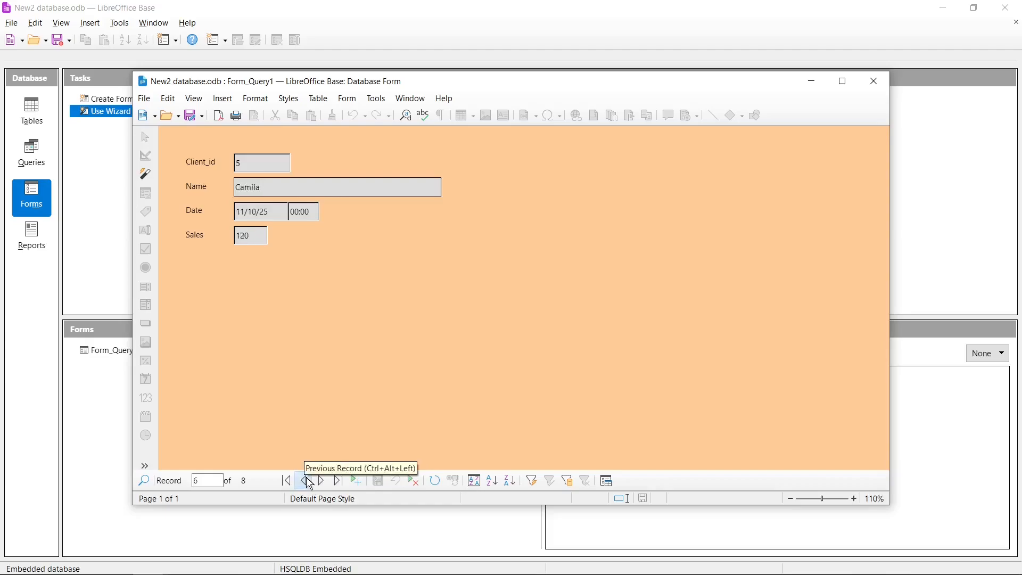
click(309, 482)
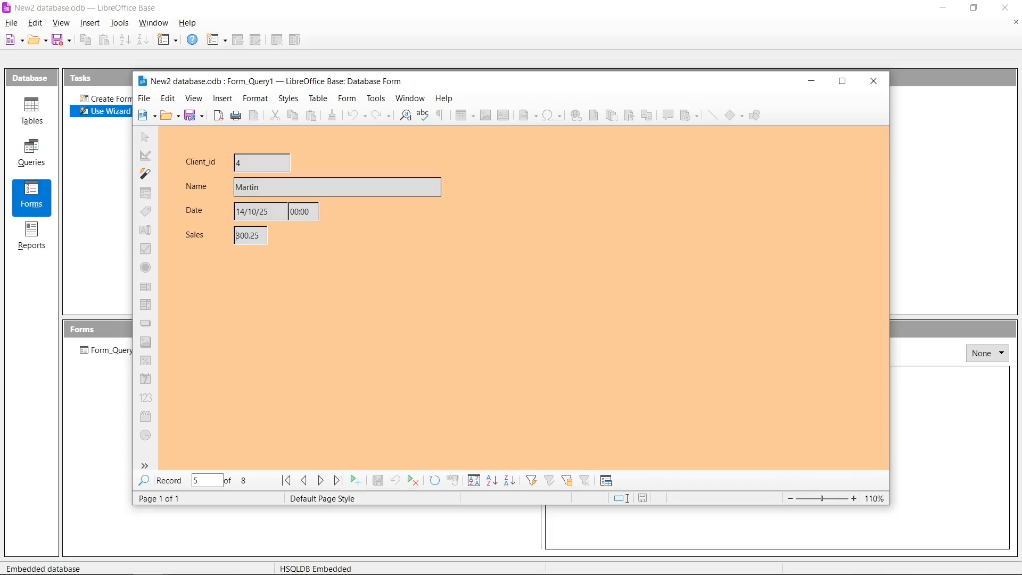
click(414, 481)
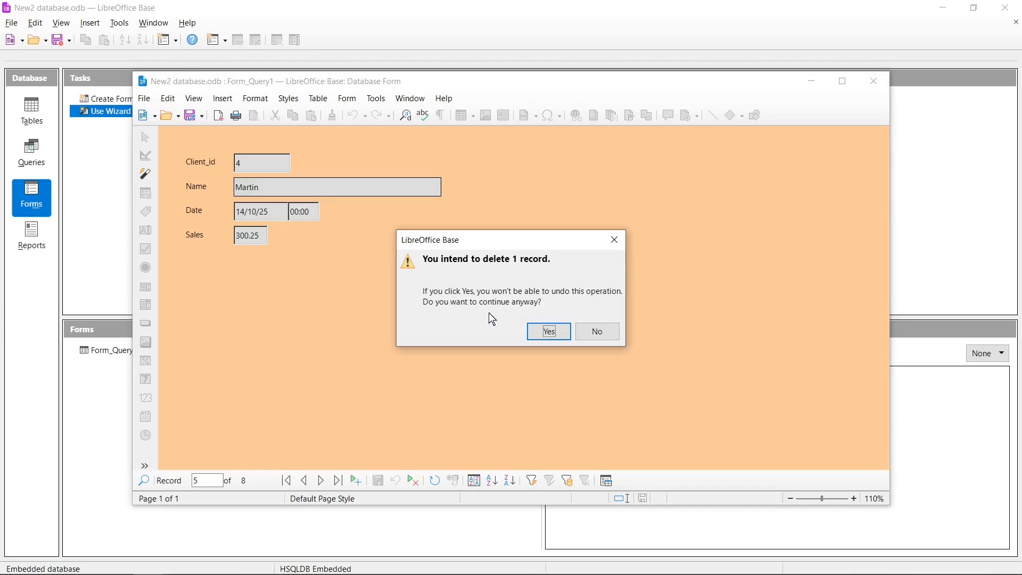
click(549, 332)
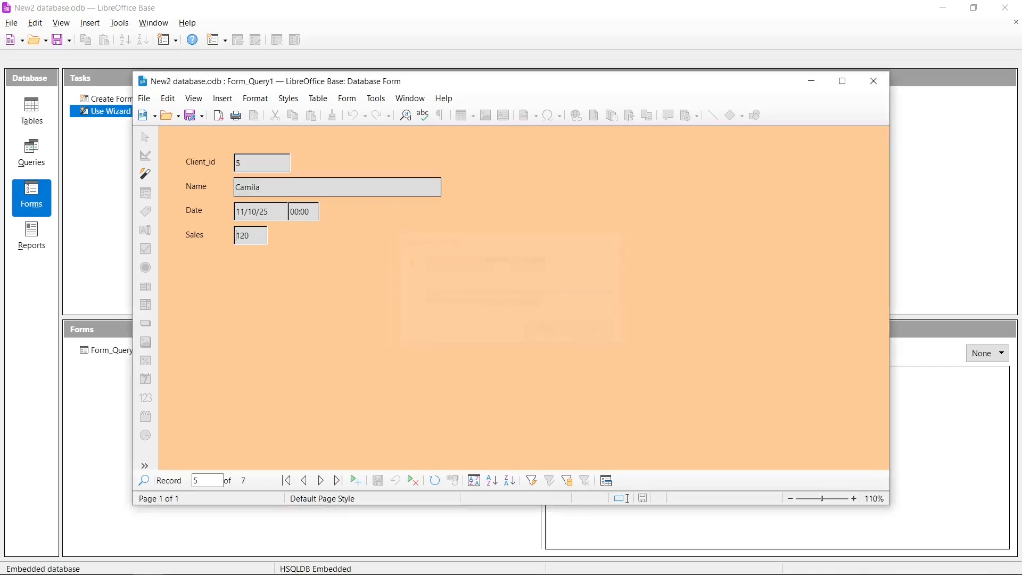